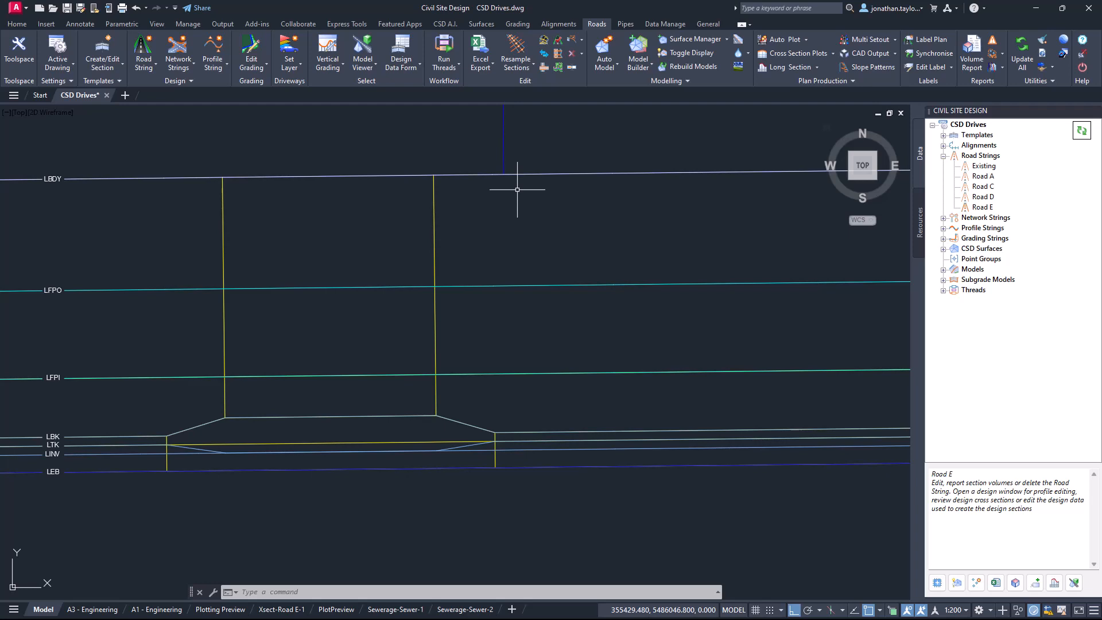
Open the Excel Export tool and create a new export process named Road E - Variations
click(481, 65)
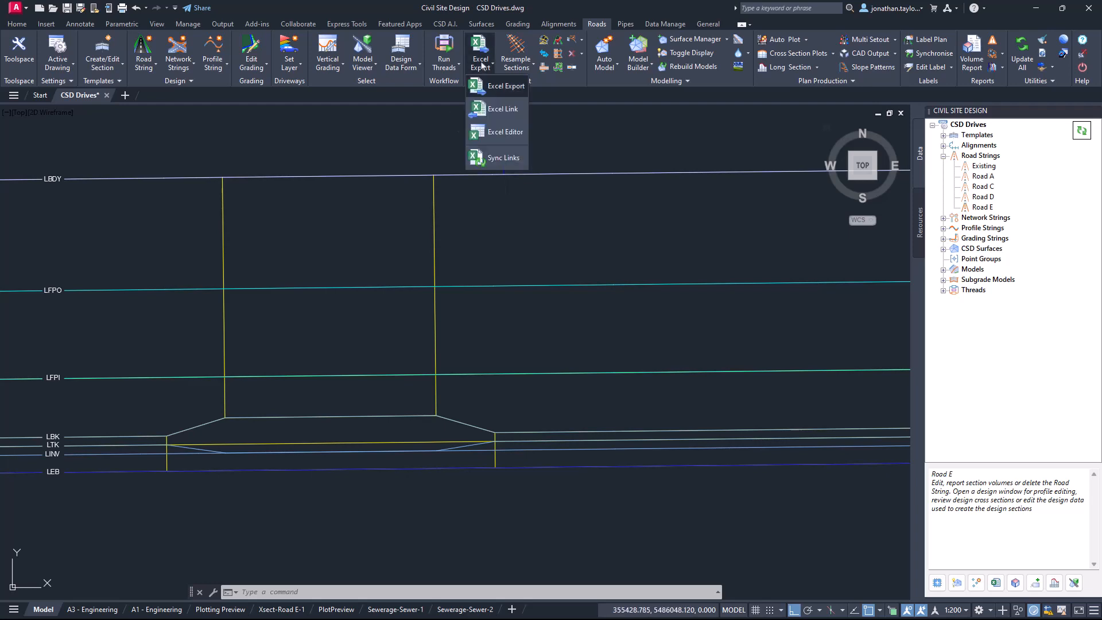
click(507, 89)
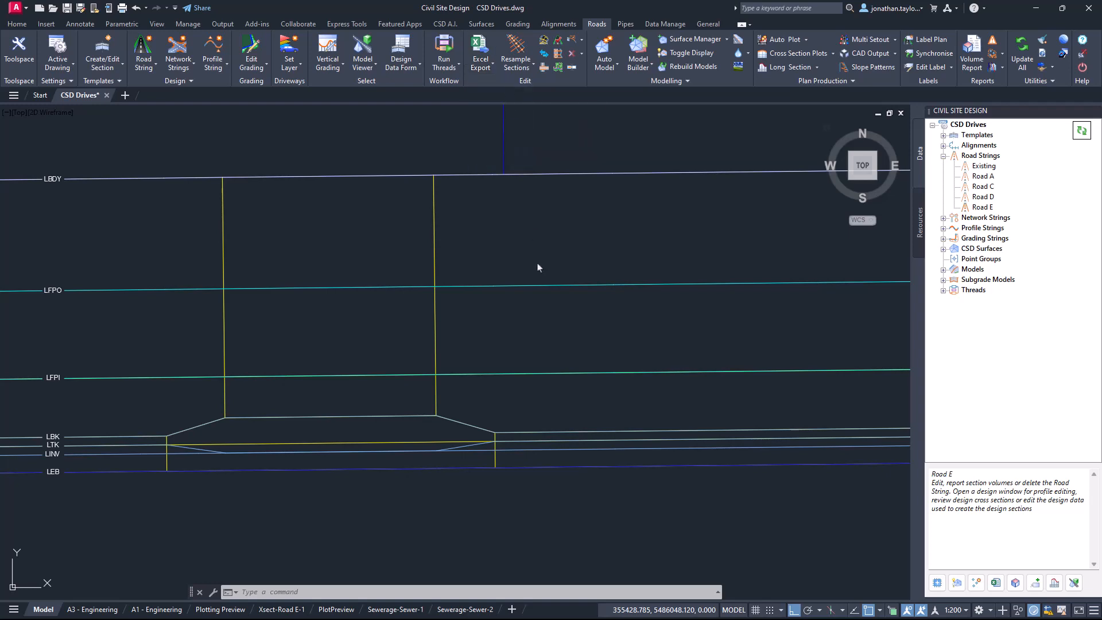
drag(613, 147, 468, 150)
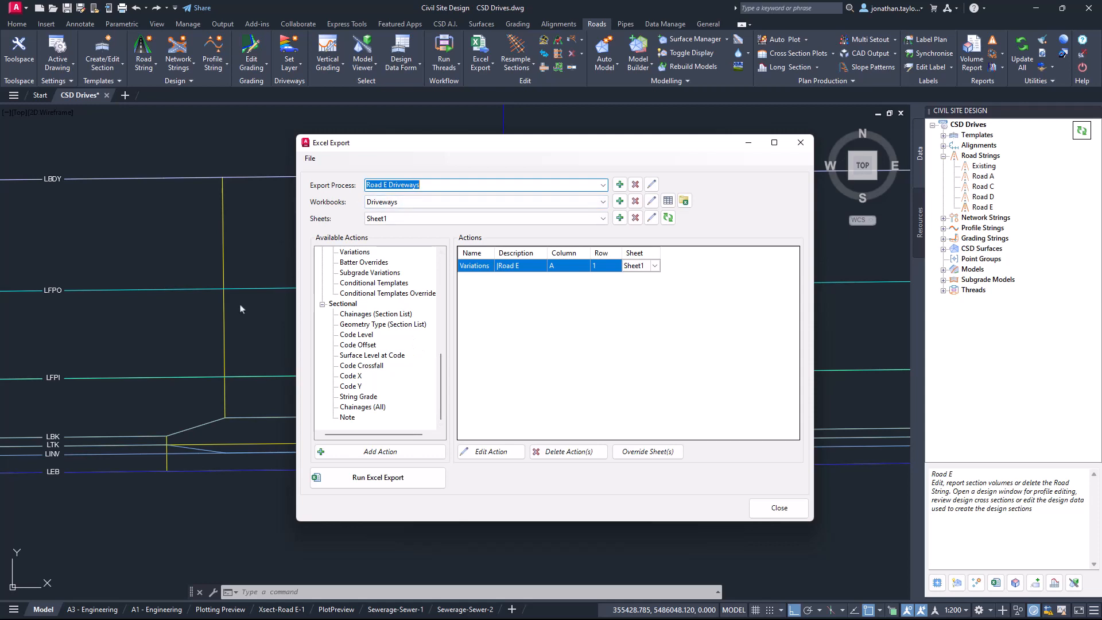
click(620, 185)
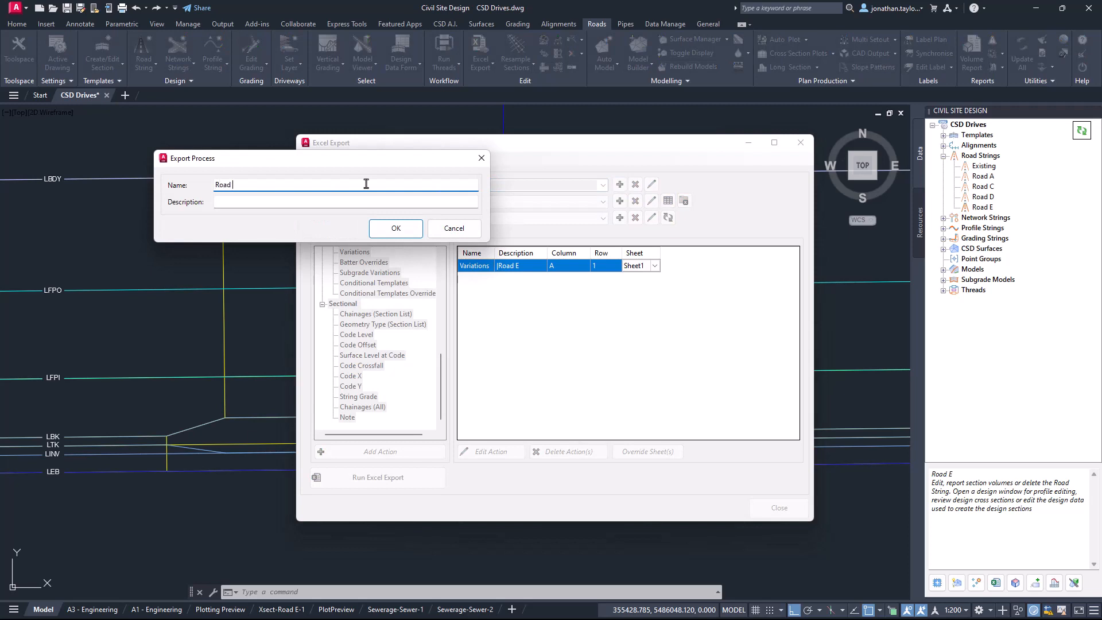
text(Road E - Variations)
click(397, 228)
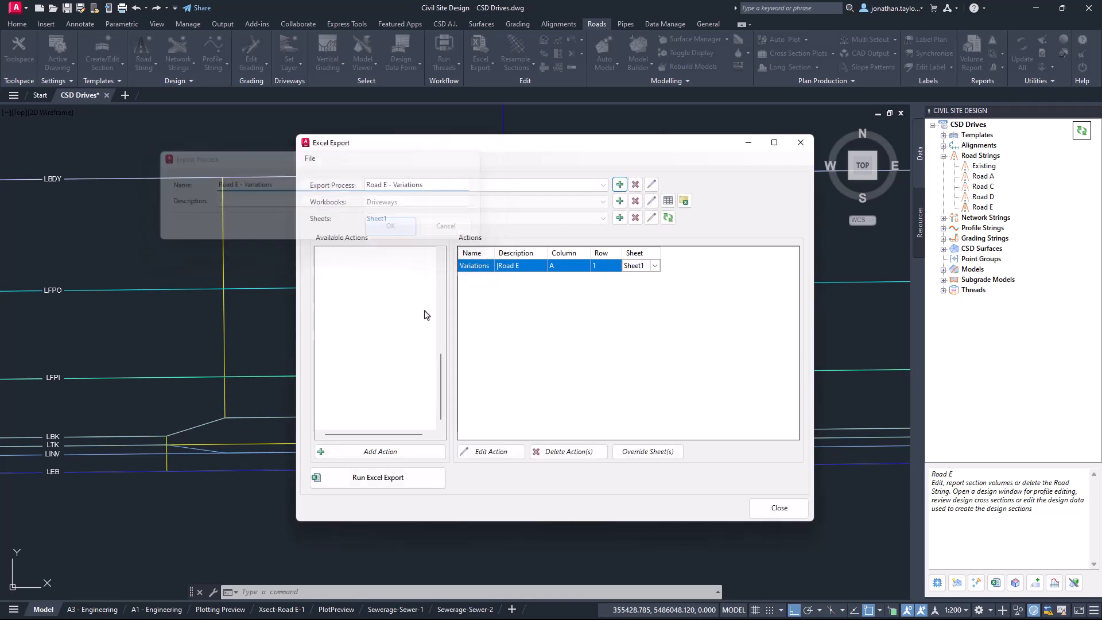
Add a workbook to the export process, saved as the Excel file Road E in the Civil Site Design - Training folder
click(604, 204)
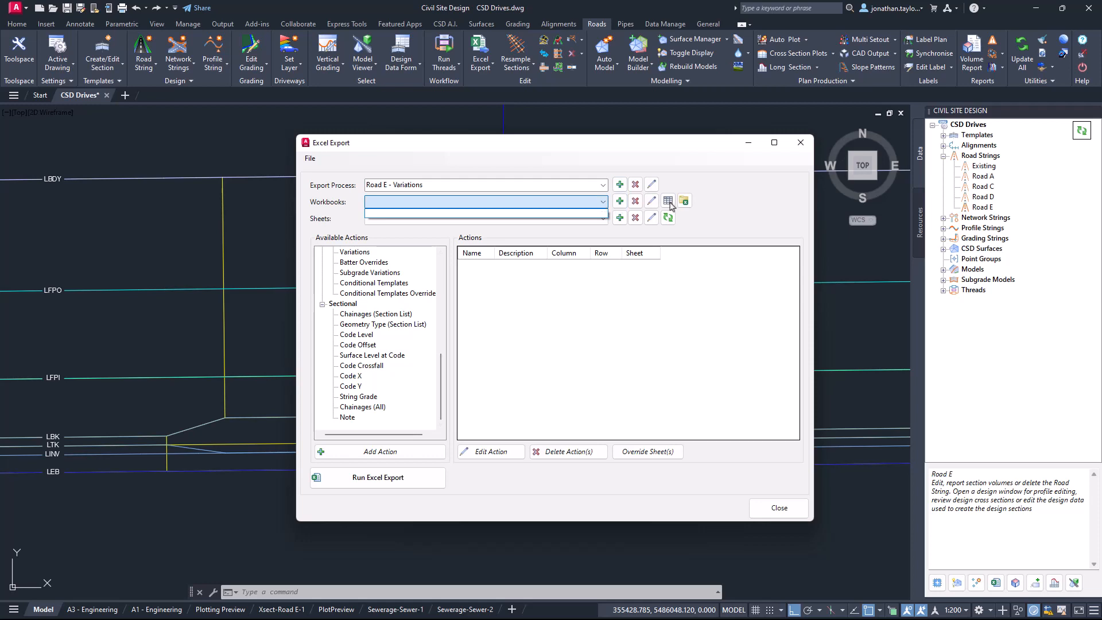
click(619, 201)
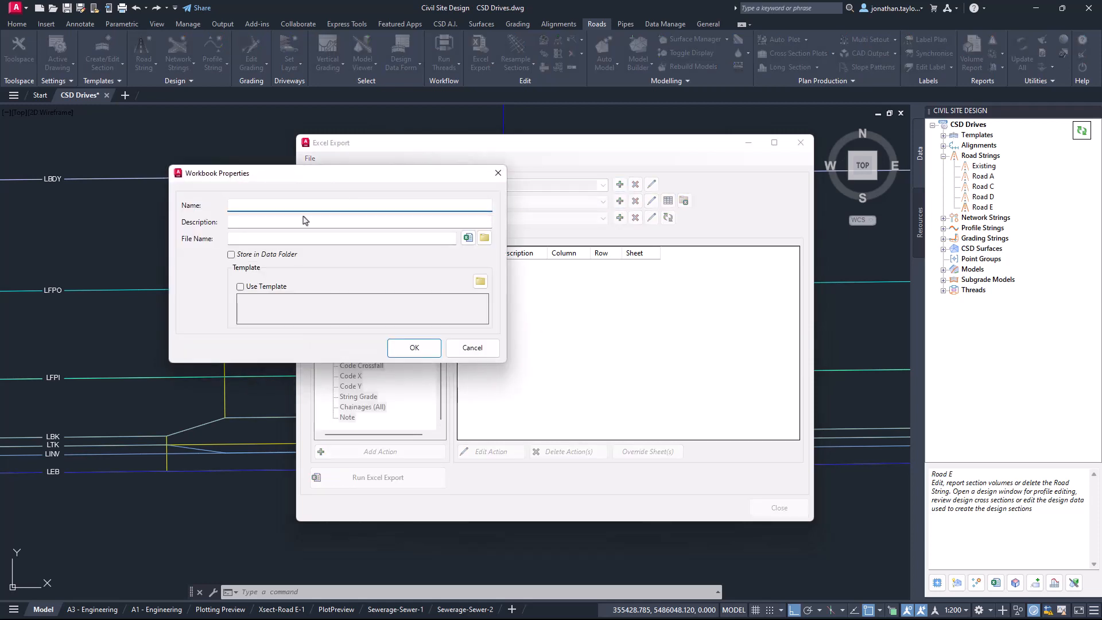
click(468, 239)
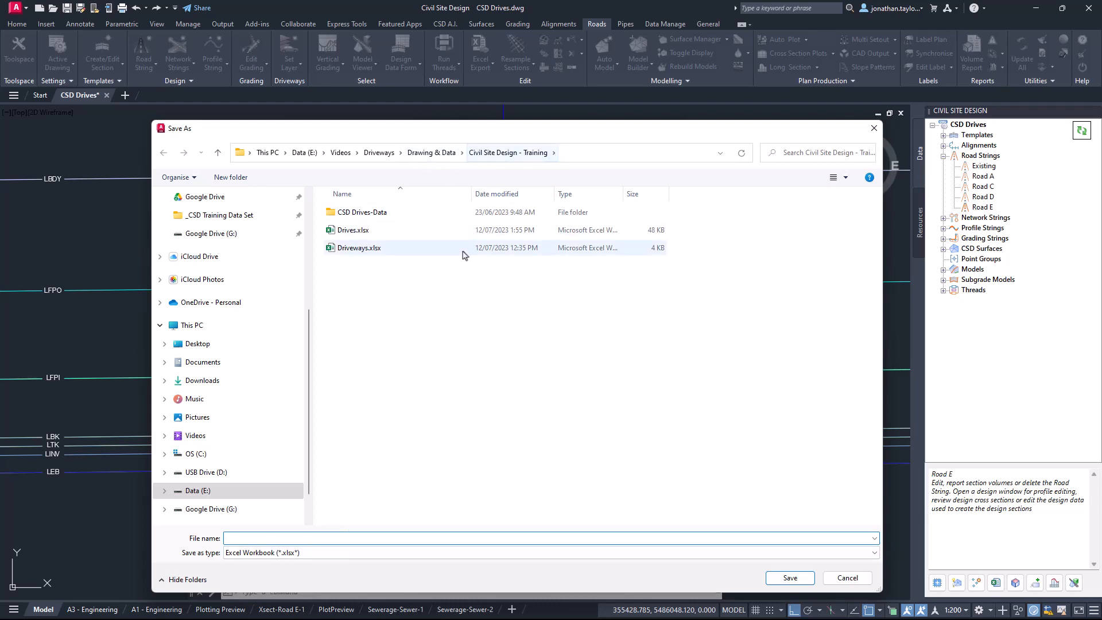
click(301, 538)
text(Road)
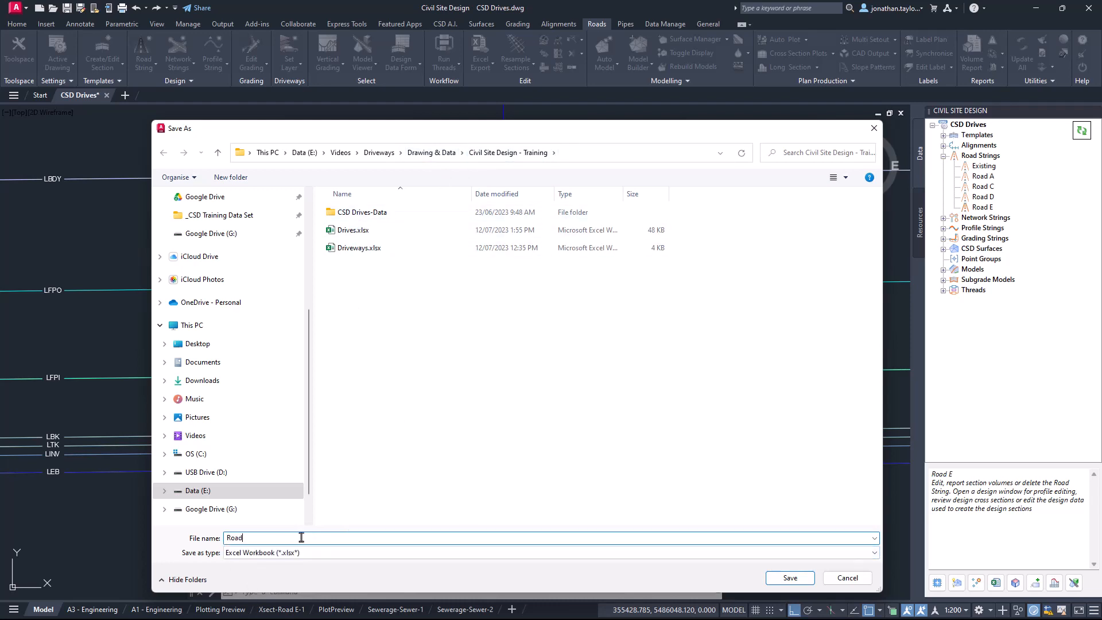
text( E)
click(790, 577)
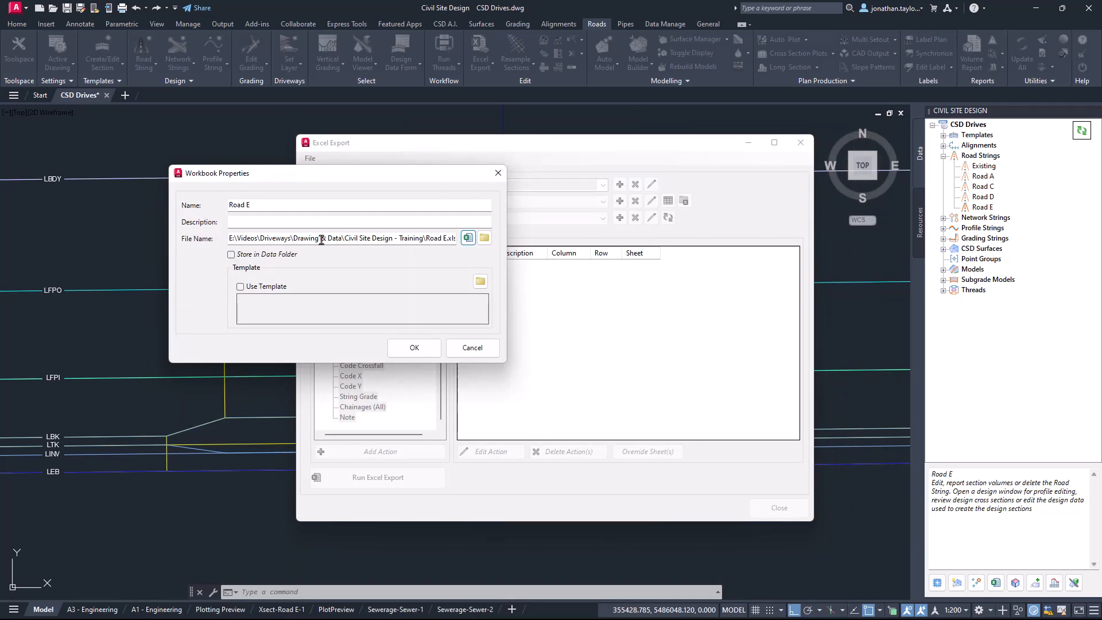
click(411, 348)
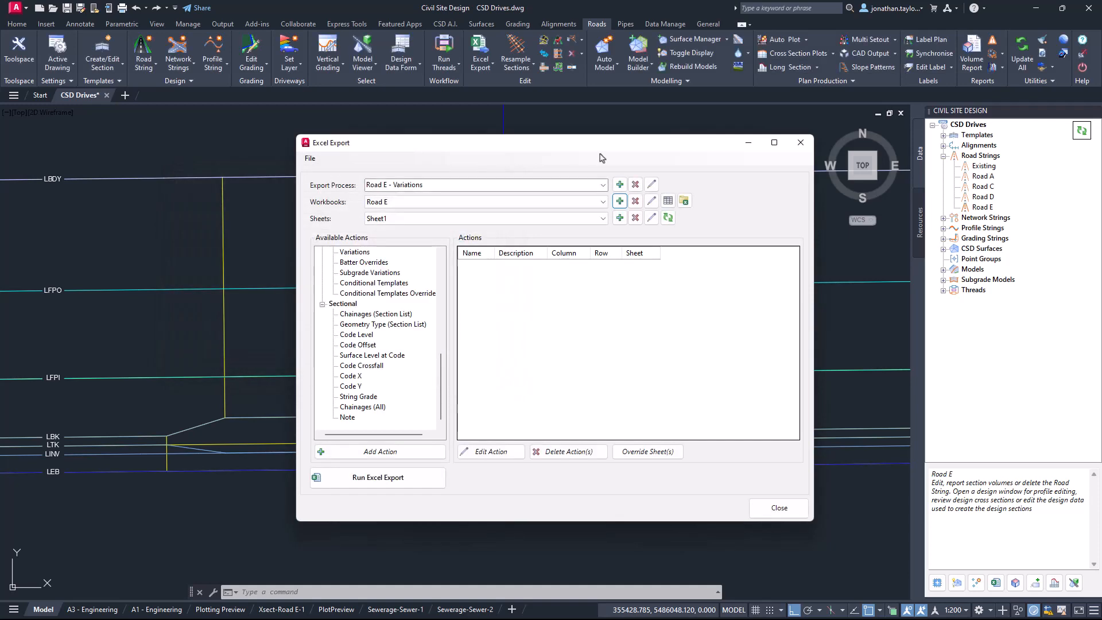
Add a design data Variations action for the Road E string, placed on Sheet1 from column A, row 1
click(603, 219)
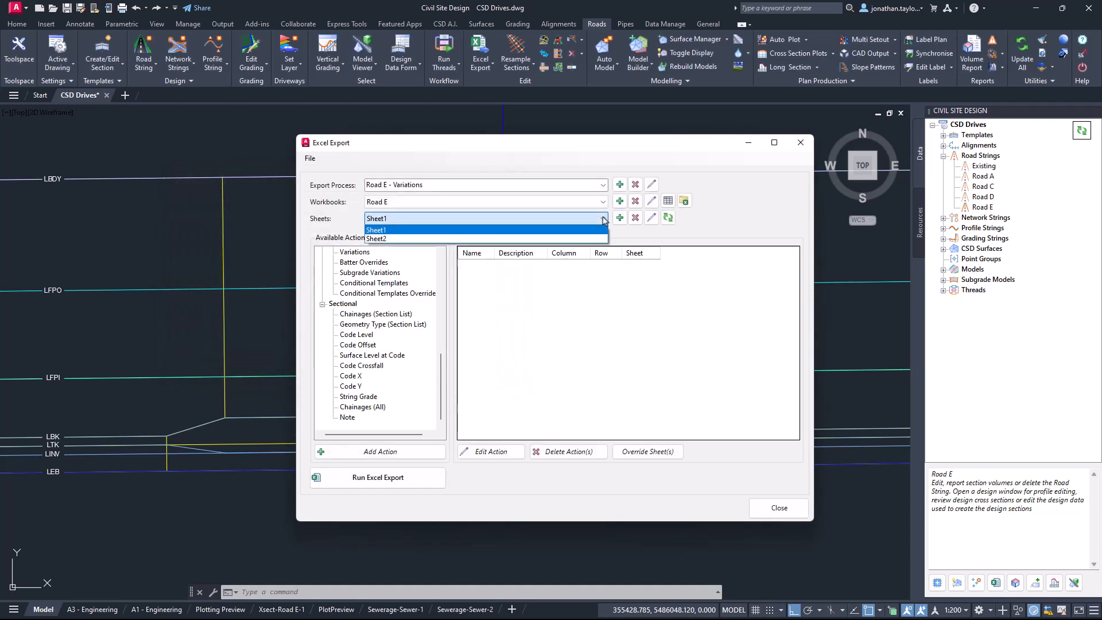
click(603, 220)
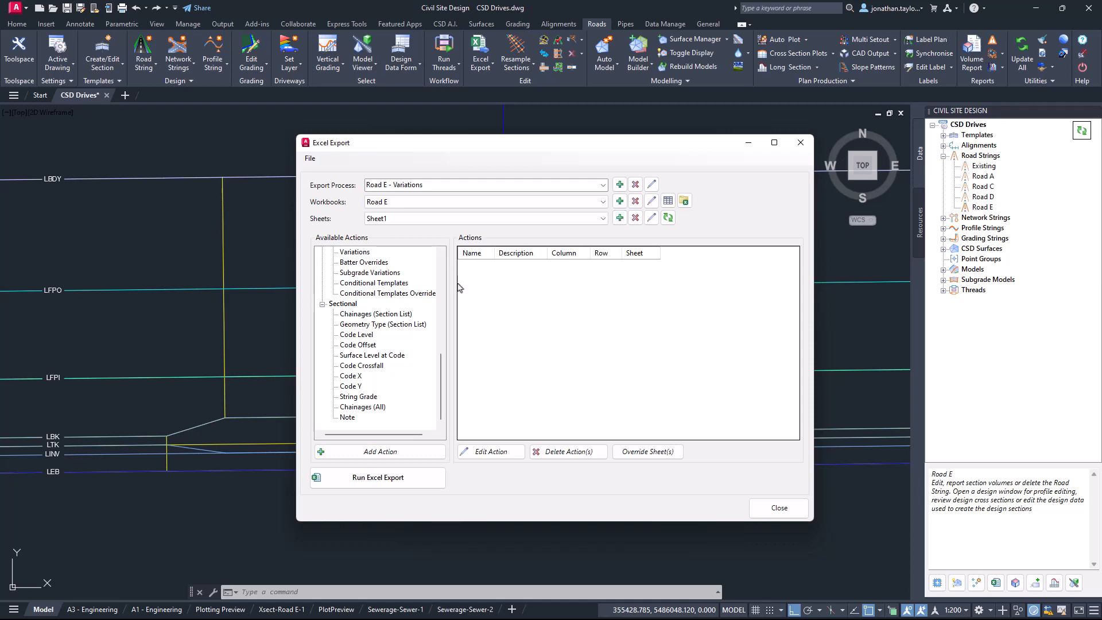
mouse_move(439, 376)
mouse_down()
mouse_move(443, 351)
mouse_move(449, 386)
mouse_up()
drag(441, 371, 445, 287)
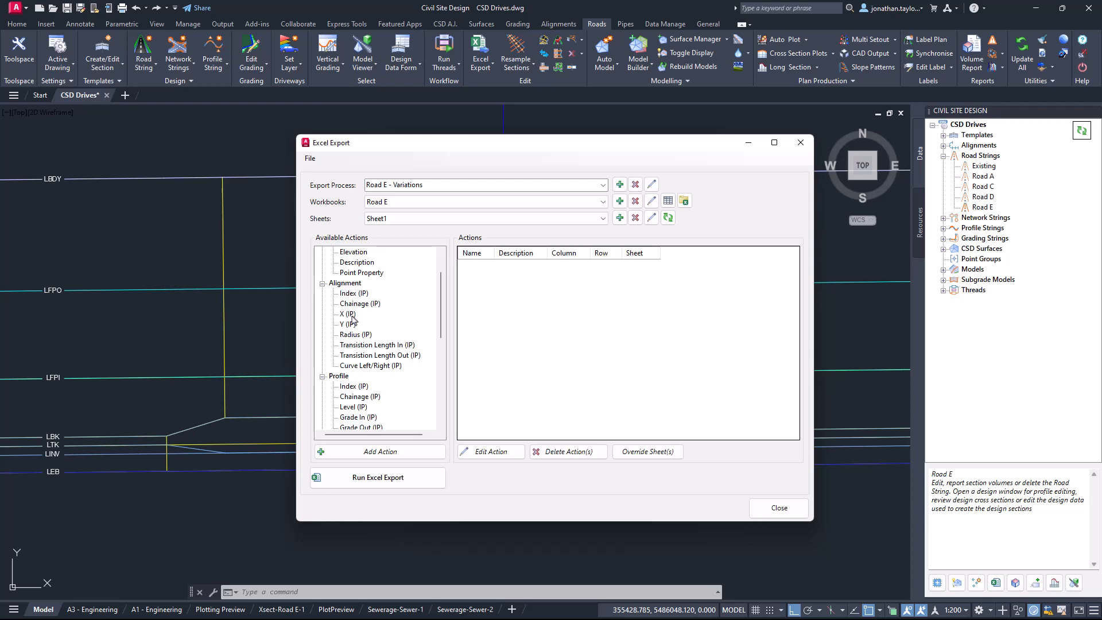
scroll(443, 333, down, 2)
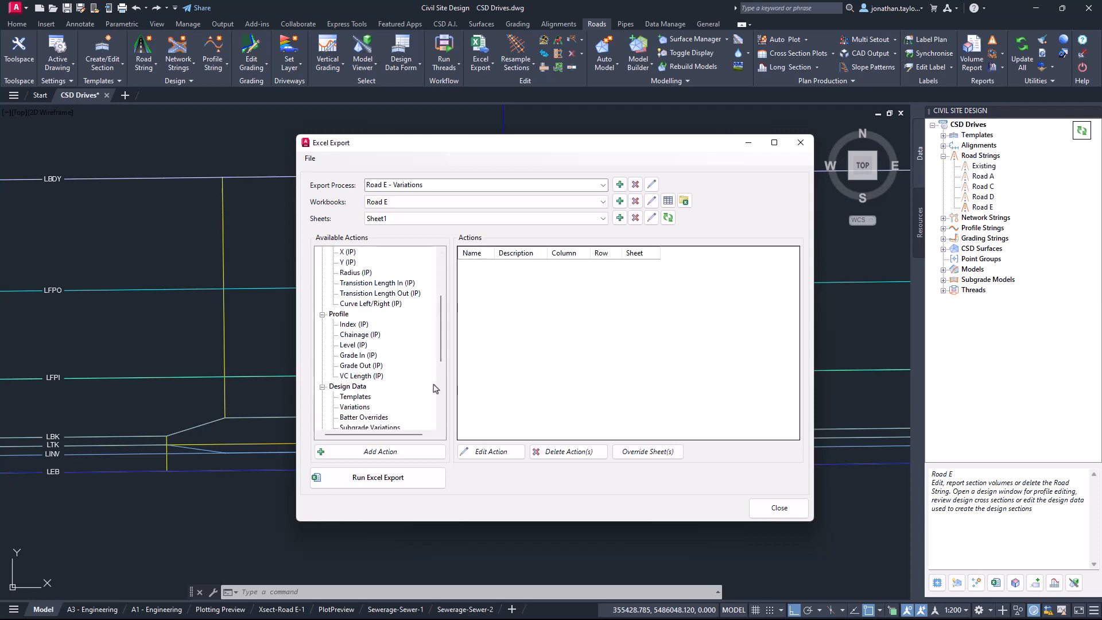
drag(444, 351, 442, 390)
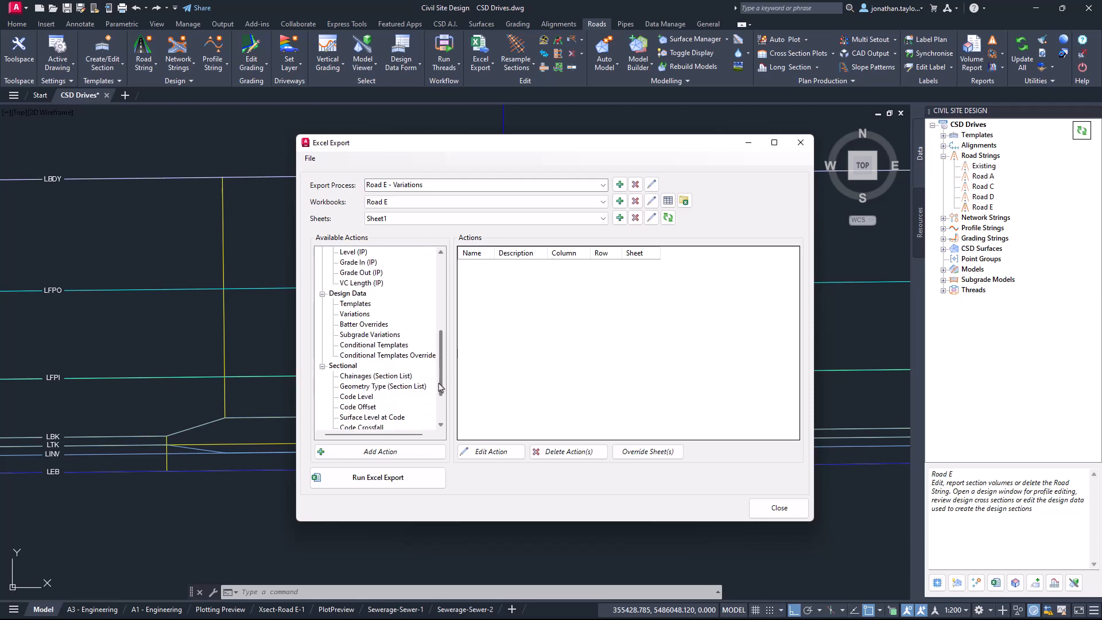
click(355, 314)
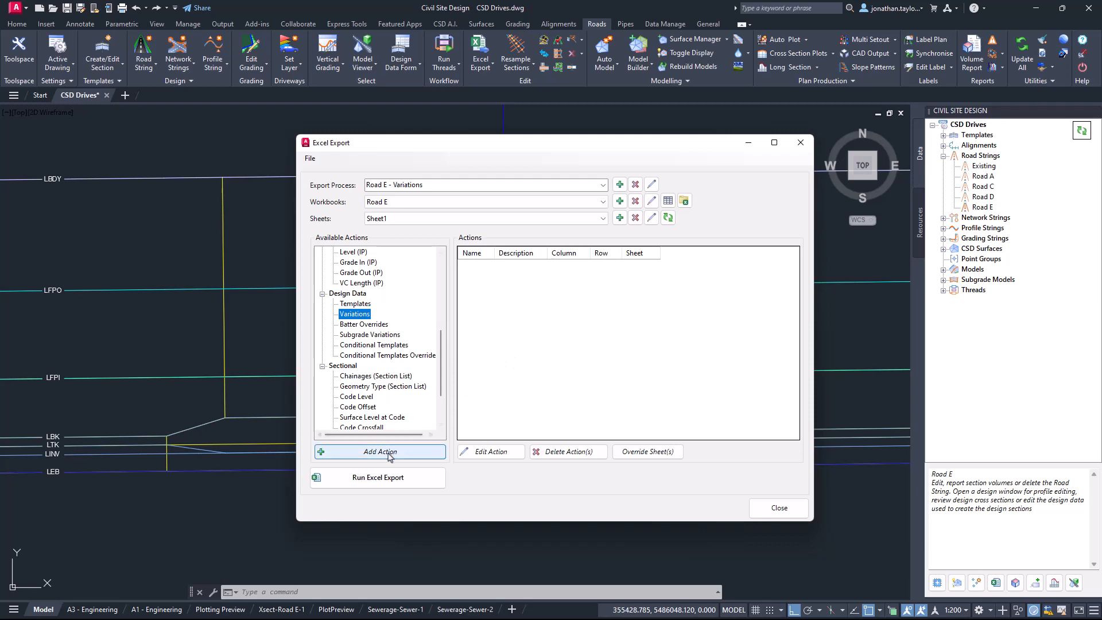
click(361, 452)
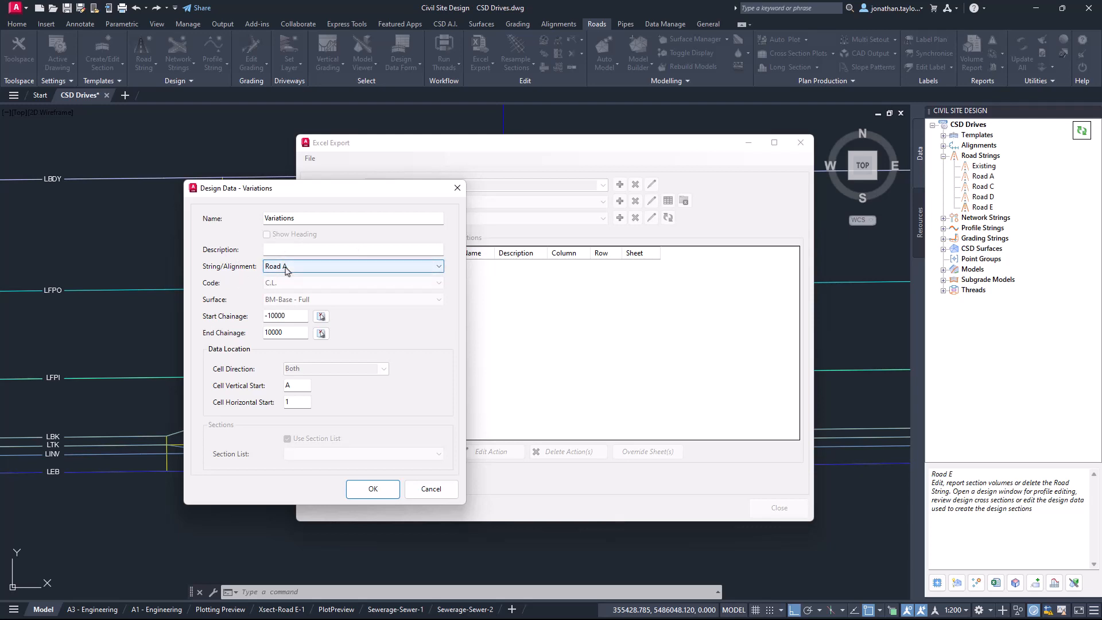
click(286, 269)
click(289, 304)
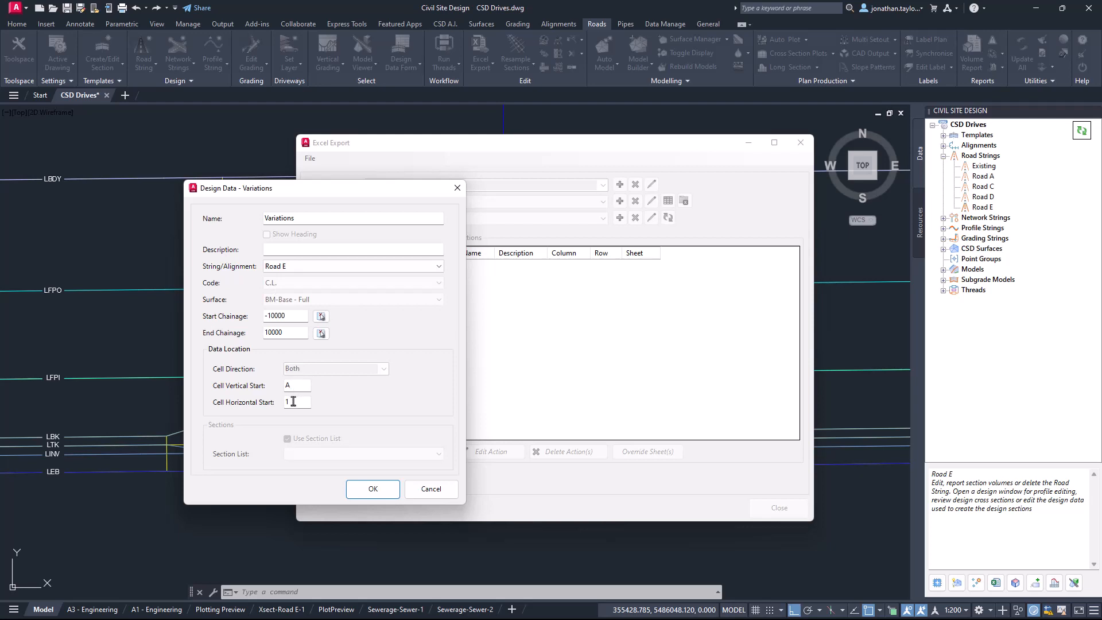
click(362, 488)
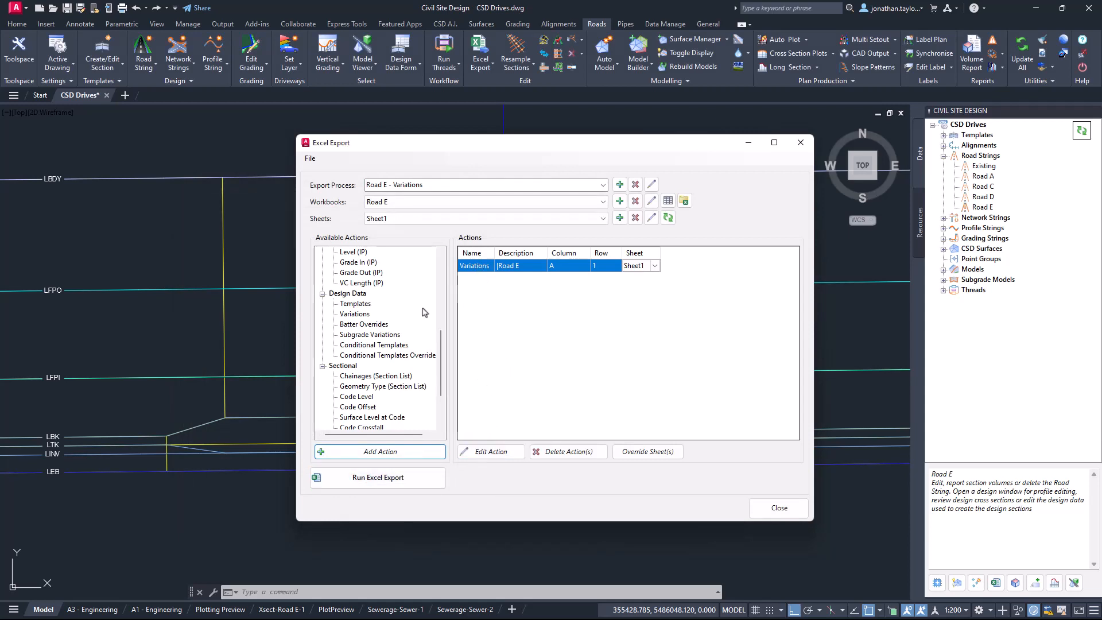
Run the Excel export and widen column A of the exported Road E workbook to fit the variation type names
scroll(442, 346, down, 2)
scroll(442, 346, up, 3)
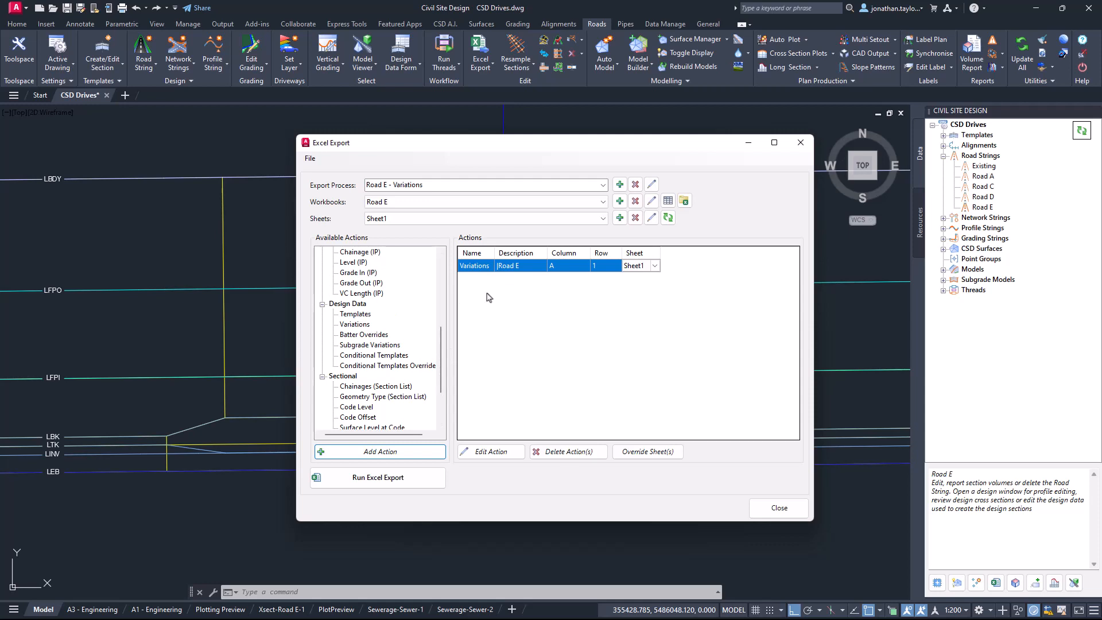
click(415, 479)
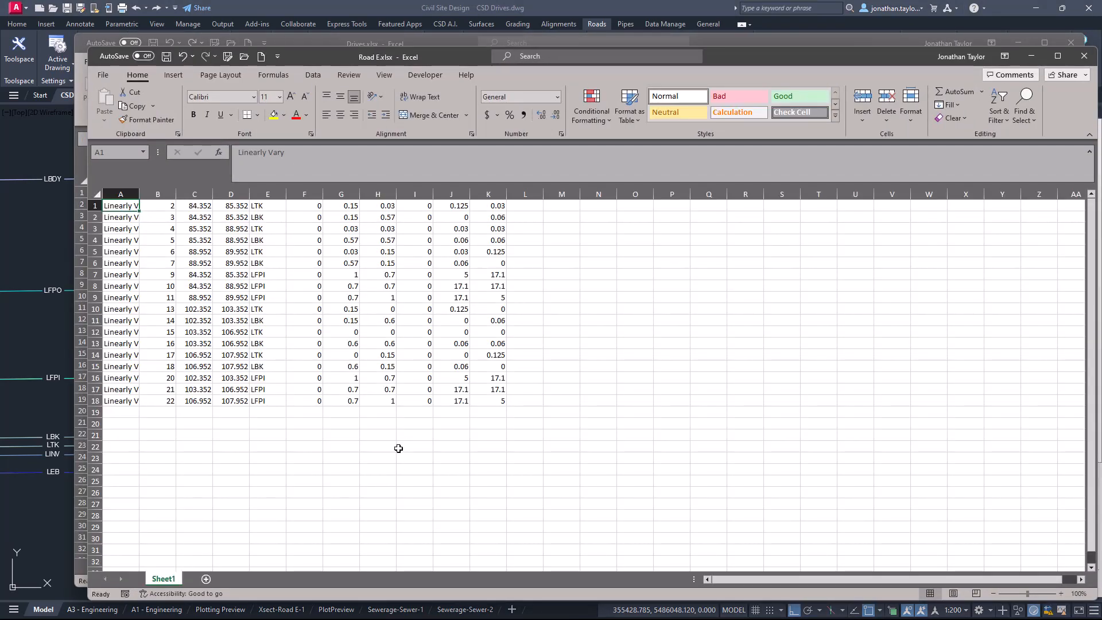
drag(140, 194, 199, 198)
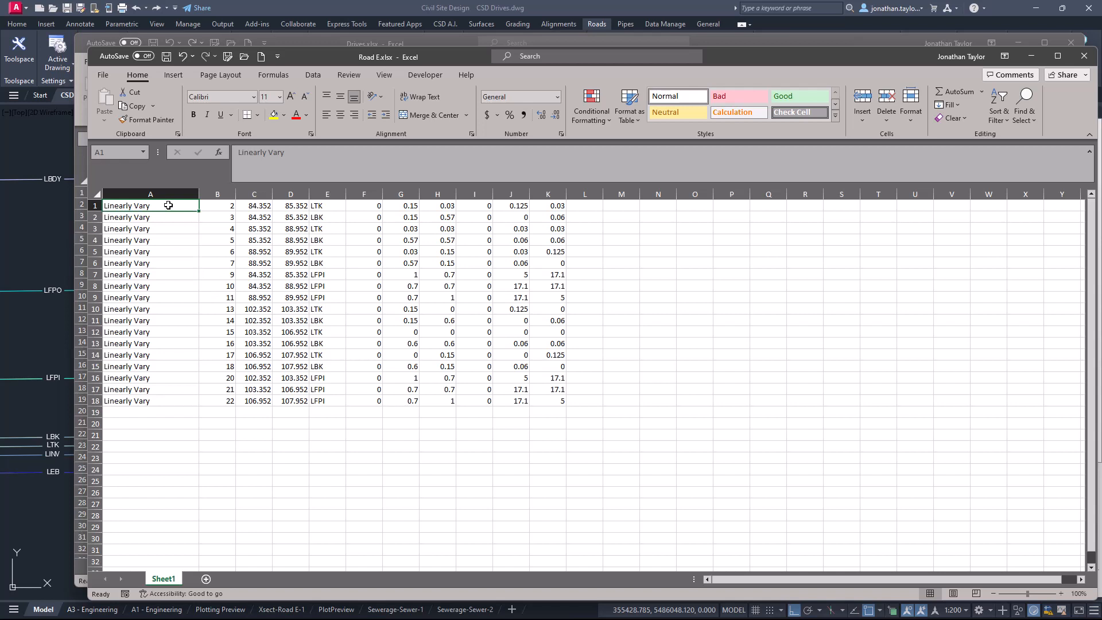
Examine the exported variations: chainages, code, offset and height values across row 1 from C to K, and the numbers in B1:B18
click(256, 207)
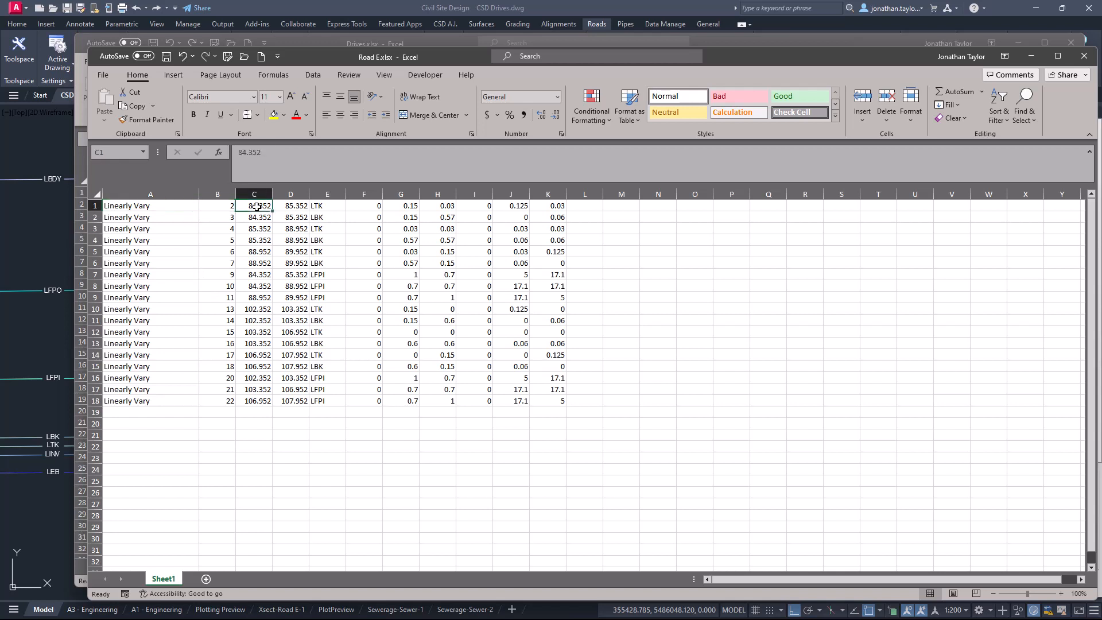
click(287, 206)
click(323, 207)
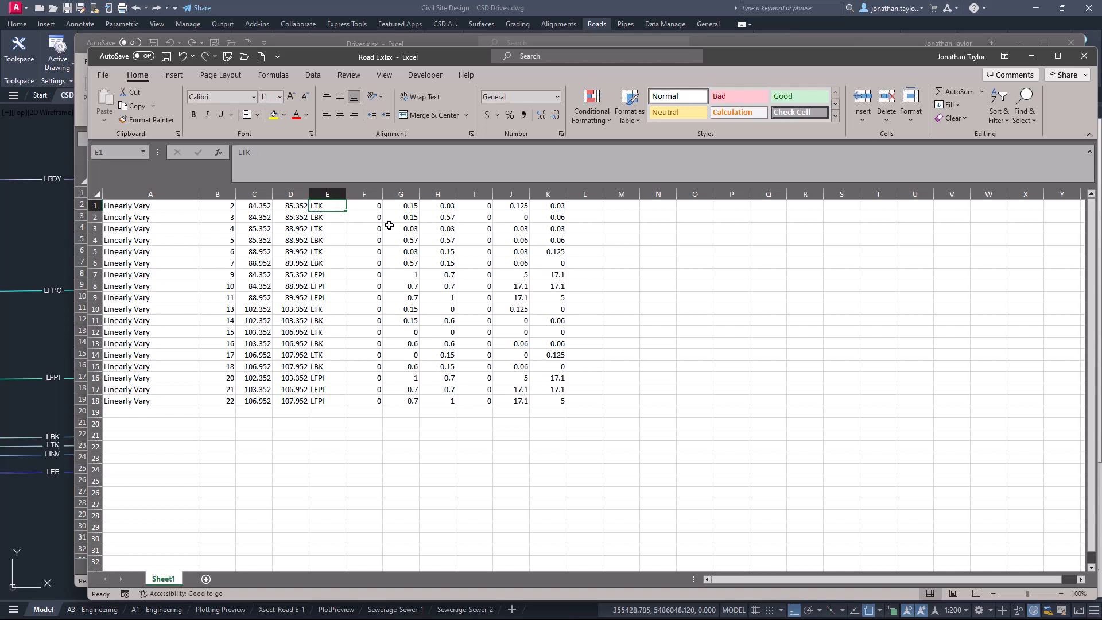
click(366, 207)
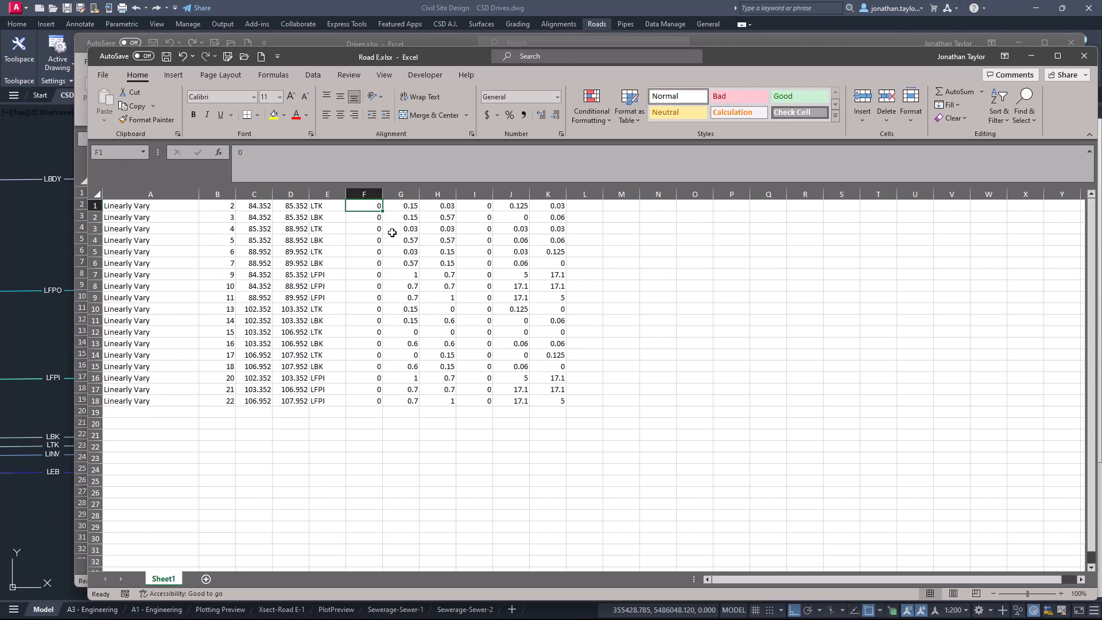
click(406, 206)
click(434, 205)
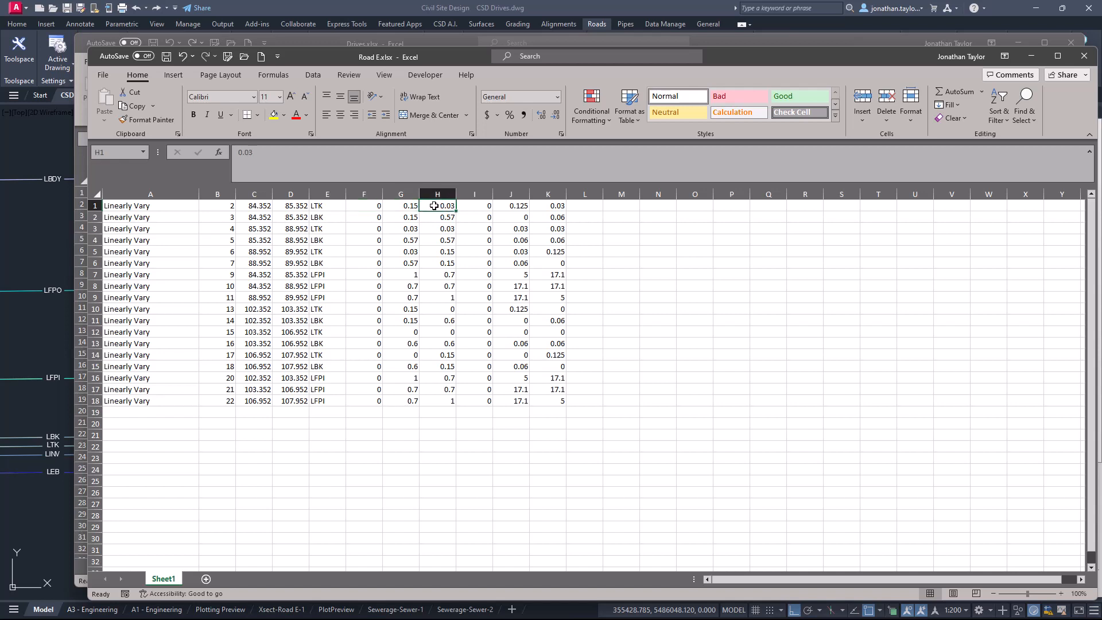
click(477, 208)
click(517, 204)
click(549, 205)
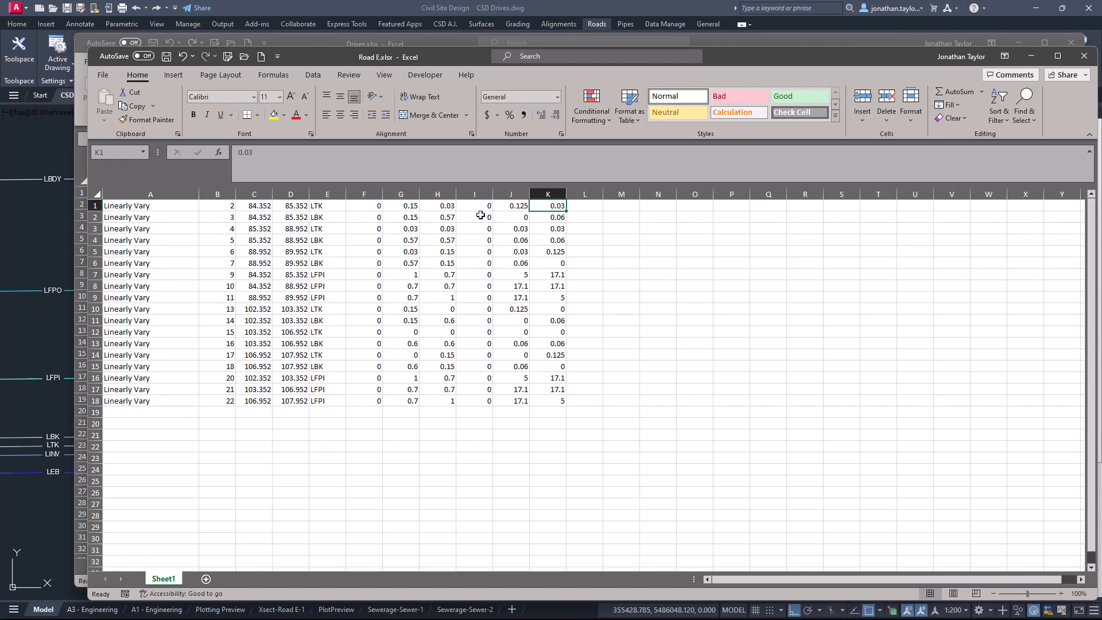
drag(218, 206, 230, 403)
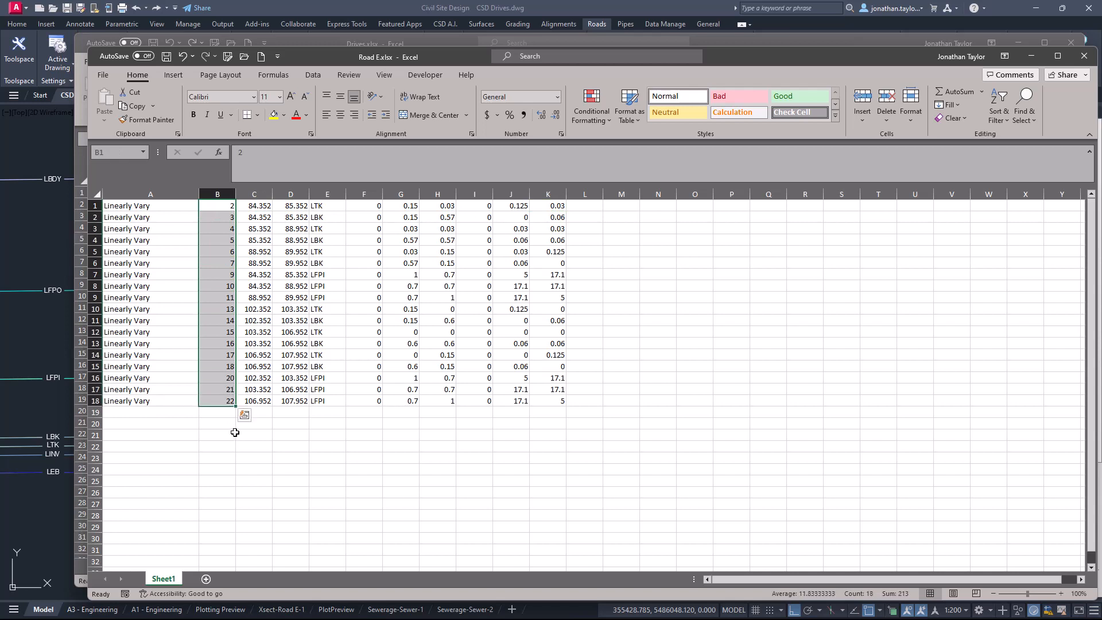